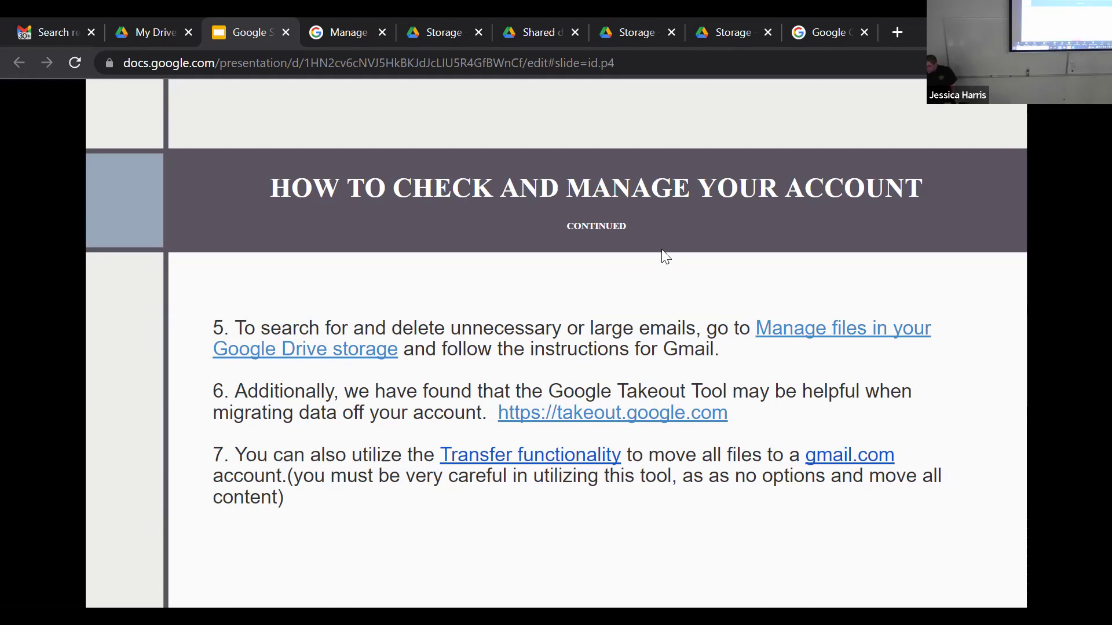
Open the Google Takeout link from the slide and deselect all products for the new export
{"action": "left_click", "coordinate": [622, 413]}
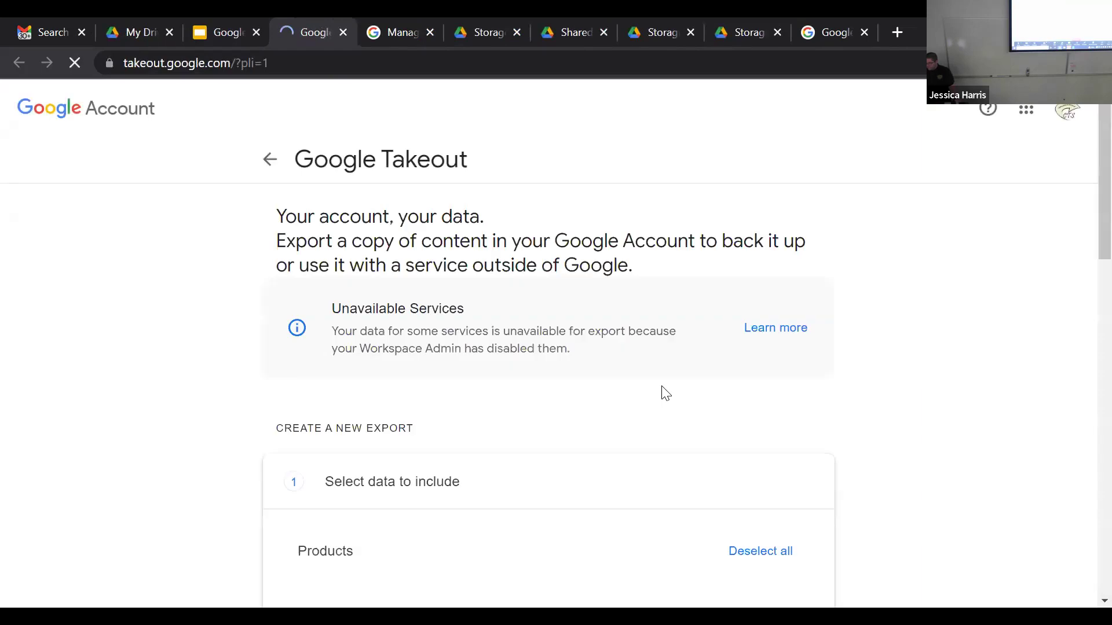
{"action": "scroll", "coordinate": [670, 386], "scroll_direction": "down", "scroll_amount": 3}
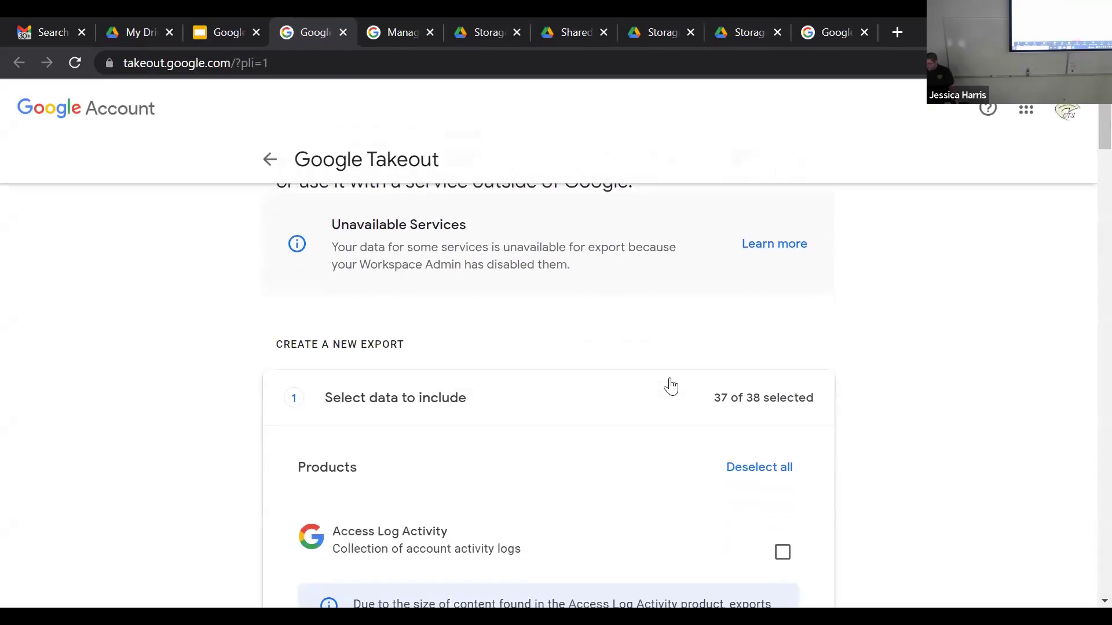
{"action": "scroll", "coordinate": [672, 385], "scroll_direction": "down", "scroll_amount": 1}
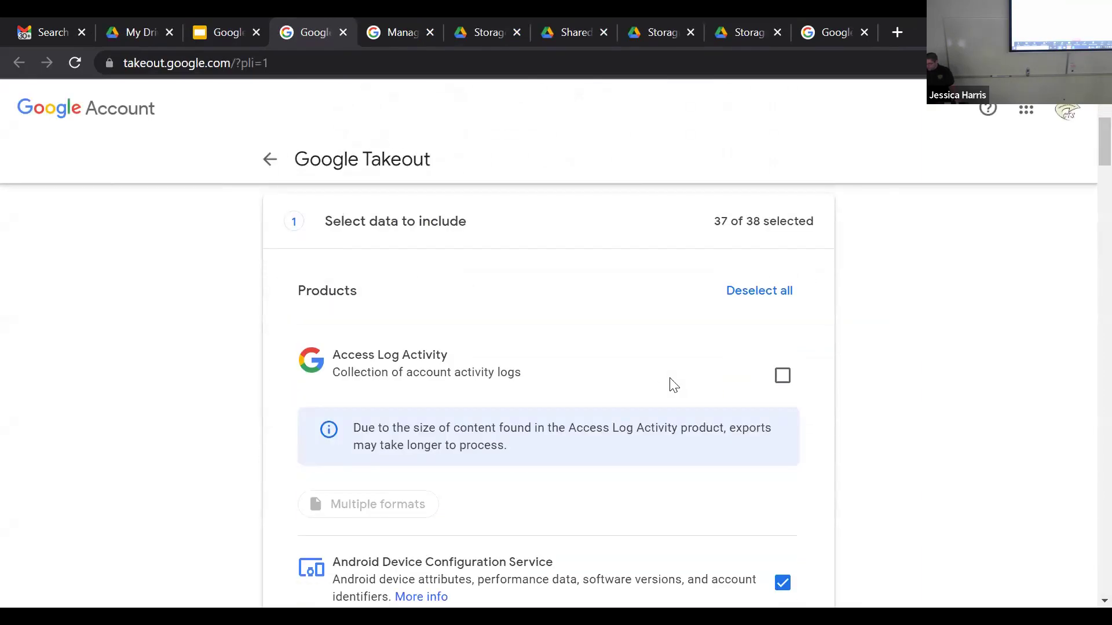
{"action": "left_click", "coordinate": [744, 291]}
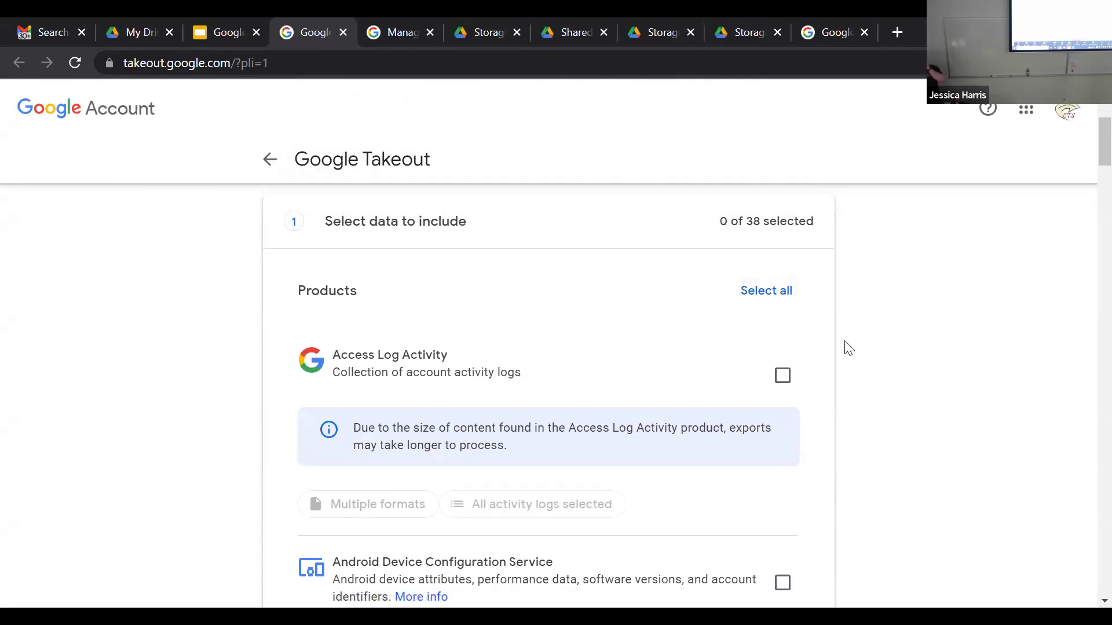
Include Google Photos in the export and review the formats its data is exported in
{"action": "scroll", "coordinate": [847, 345], "scroll_direction": "down", "scroll_amount": 2}
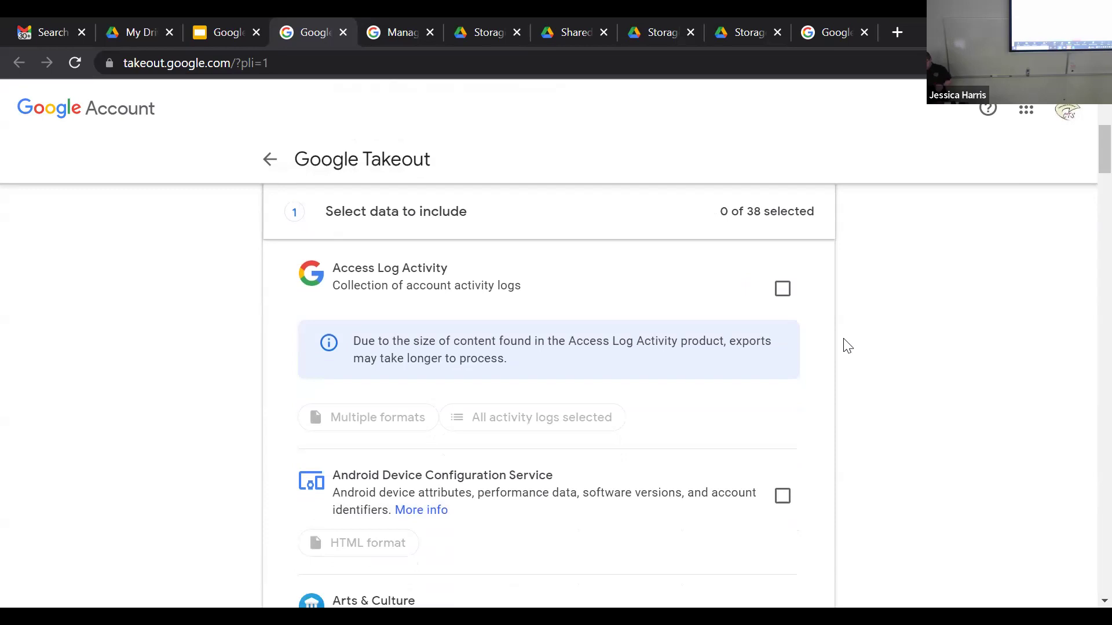
{"action": "scroll", "coordinate": [847, 346], "scroll_direction": "down", "scroll_amount": 5}
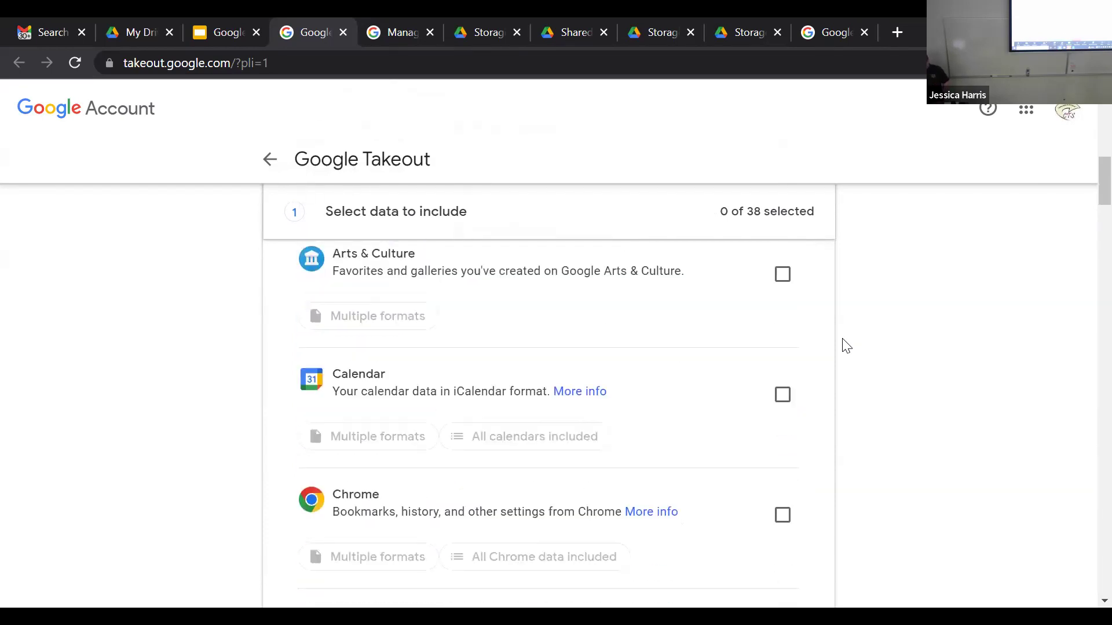
{"action": "scroll", "coordinate": [847, 346], "scroll_direction": "down", "scroll_amount": 1}
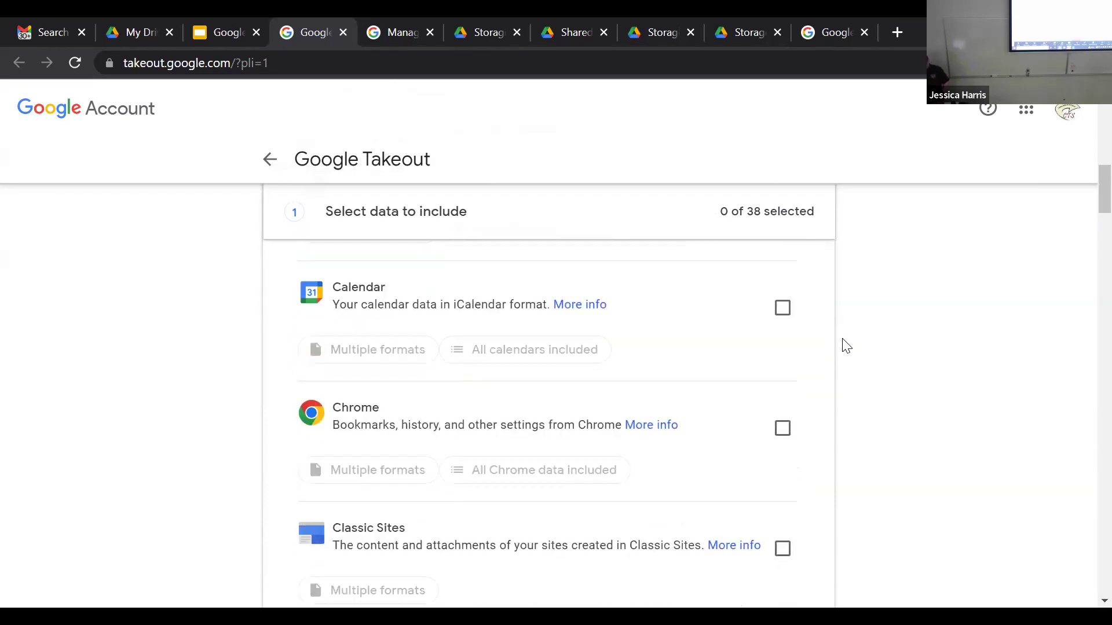
{"action": "scroll", "coordinate": [847, 345], "scroll_direction": "down", "scroll_amount": 1}
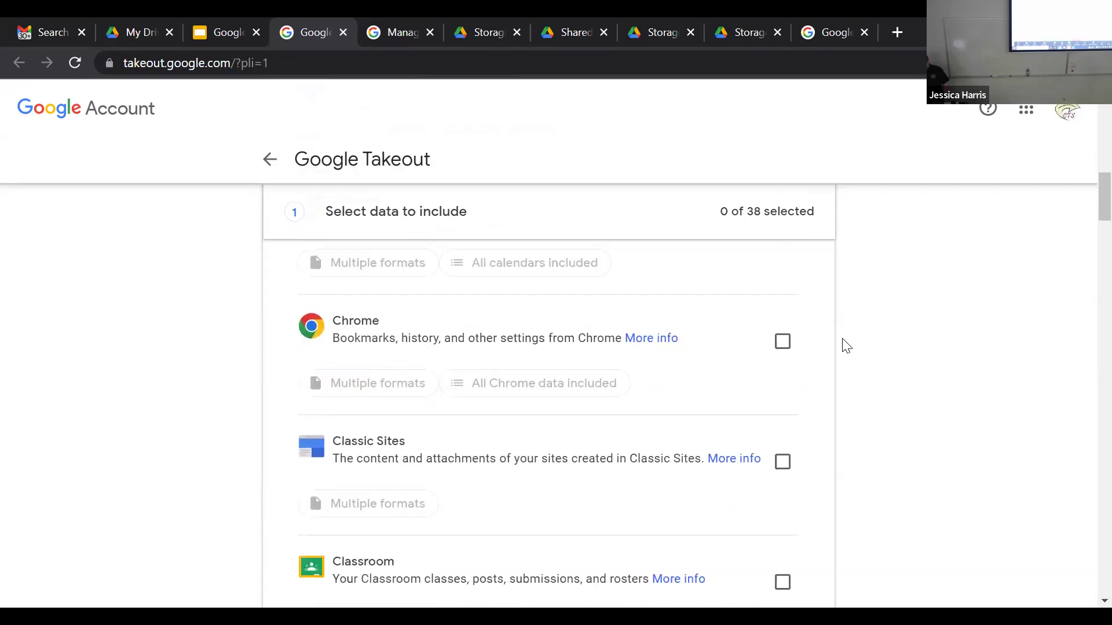
{"action": "scroll", "coordinate": [847, 346], "scroll_direction": "down", "scroll_amount": 1}
{"action": "scroll", "coordinate": [847, 346], "scroll_direction": "down", "scroll_amount": 1}
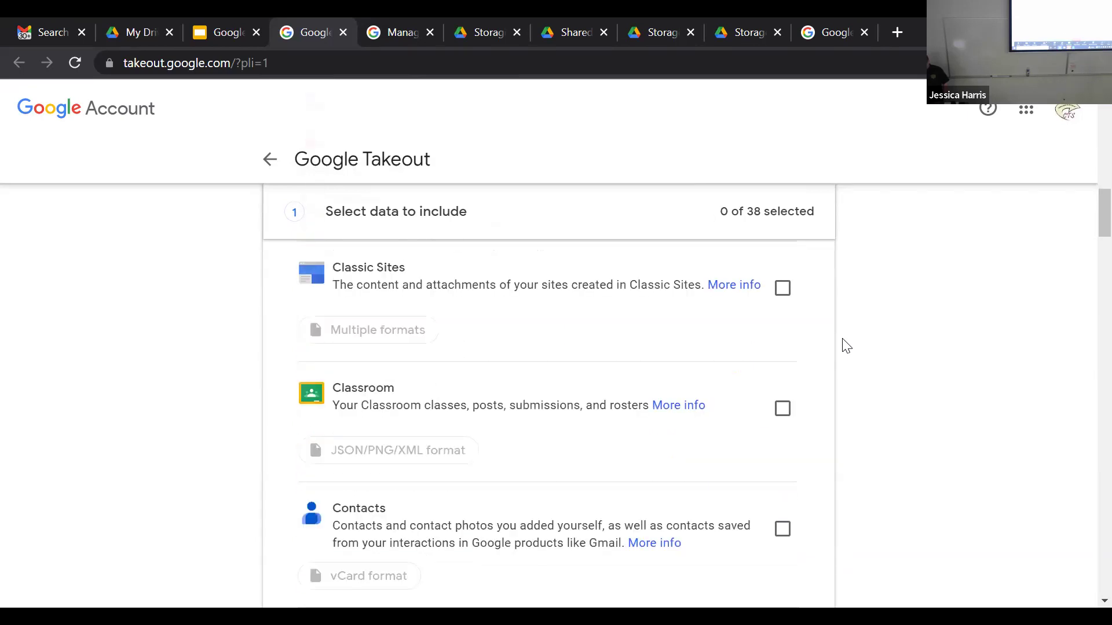
{"action": "scroll", "coordinate": [847, 346], "scroll_direction": "down", "scroll_amount": 1}
{"action": "scroll", "coordinate": [847, 345], "scroll_direction": "down", "scroll_amount": 2}
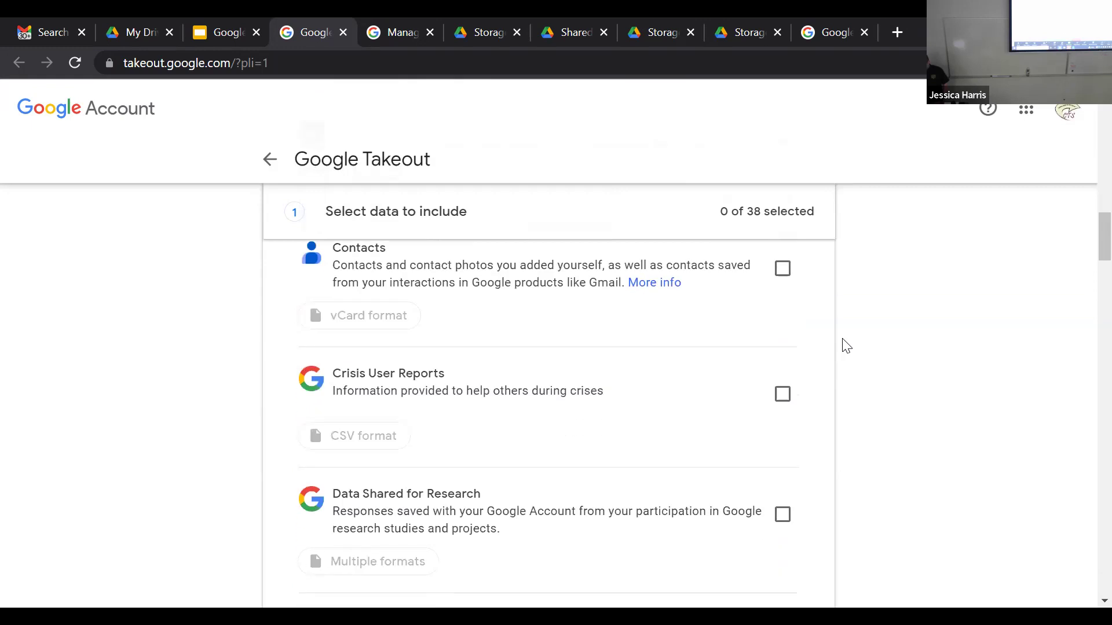
{"action": "scroll", "coordinate": [847, 345], "scroll_direction": "down", "scroll_amount": 2}
{"action": "scroll", "coordinate": [847, 346], "scroll_direction": "down", "scroll_amount": 1}
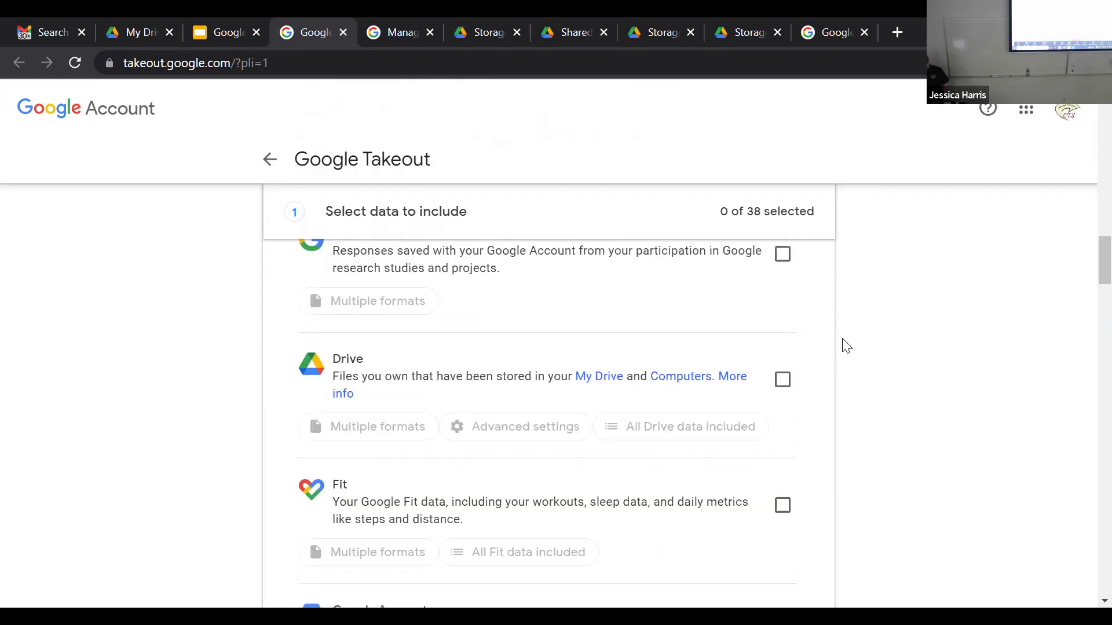
{"action": "scroll", "coordinate": [847, 346], "scroll_direction": "down", "scroll_amount": 1}
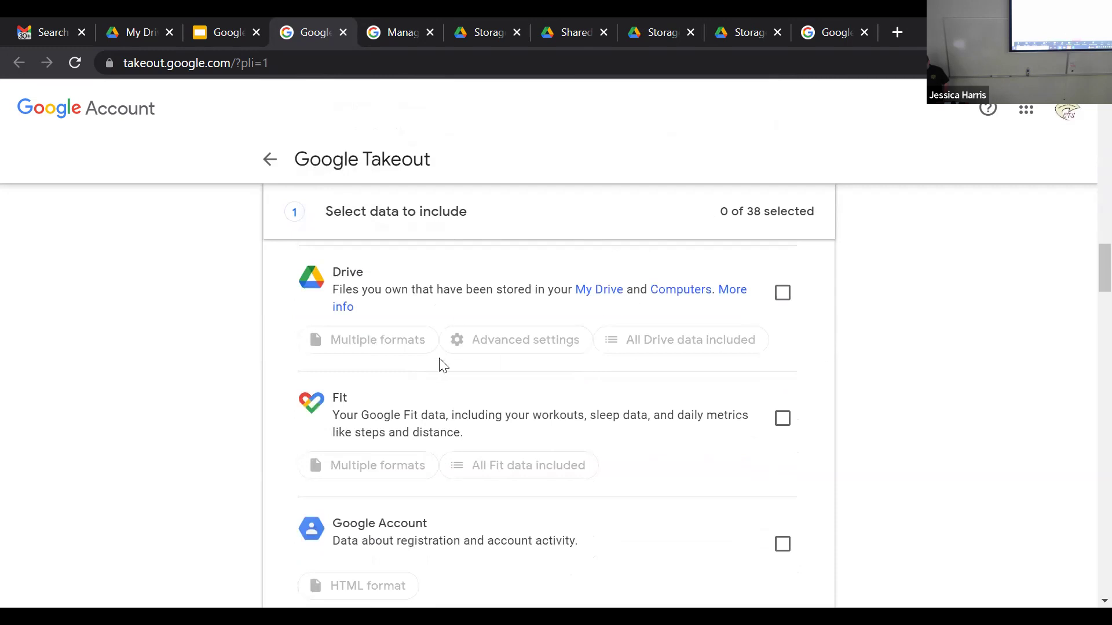
{"action": "scroll", "coordinate": [644, 378], "scroll_direction": "down", "scroll_amount": 2}
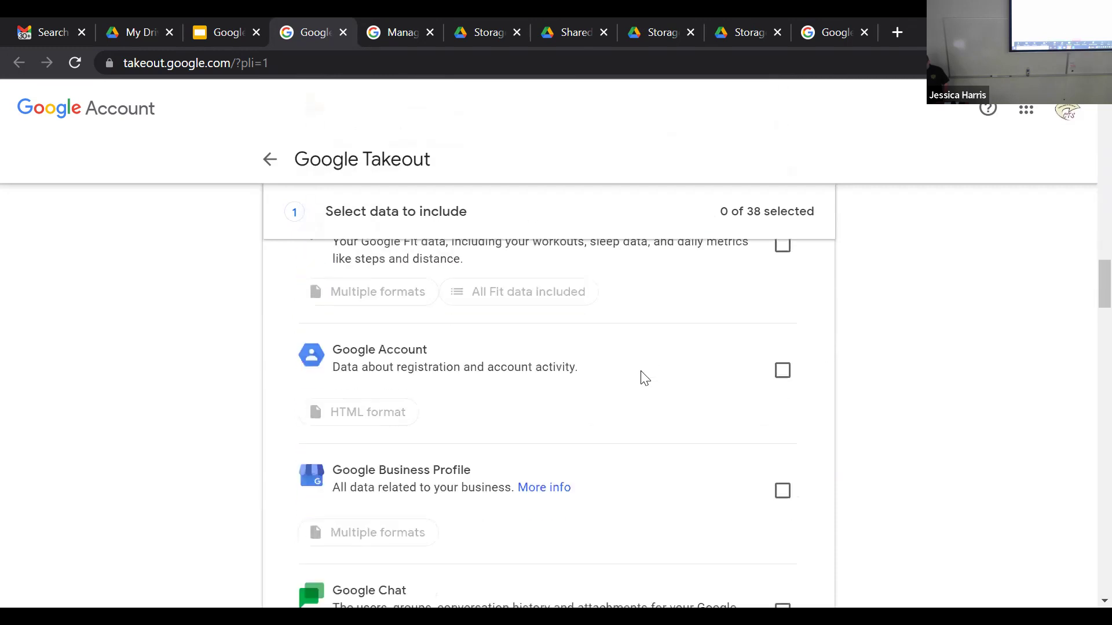
{"action": "scroll", "coordinate": [644, 378], "scroll_direction": "down", "scroll_amount": 7}
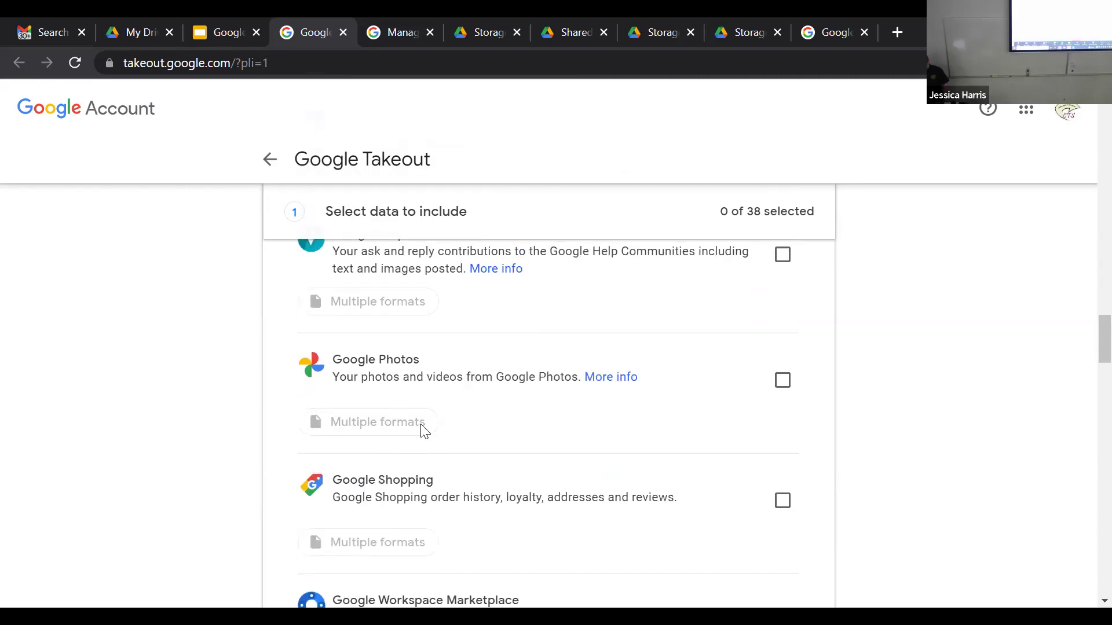
{"action": "left_click", "coordinate": [789, 395]}
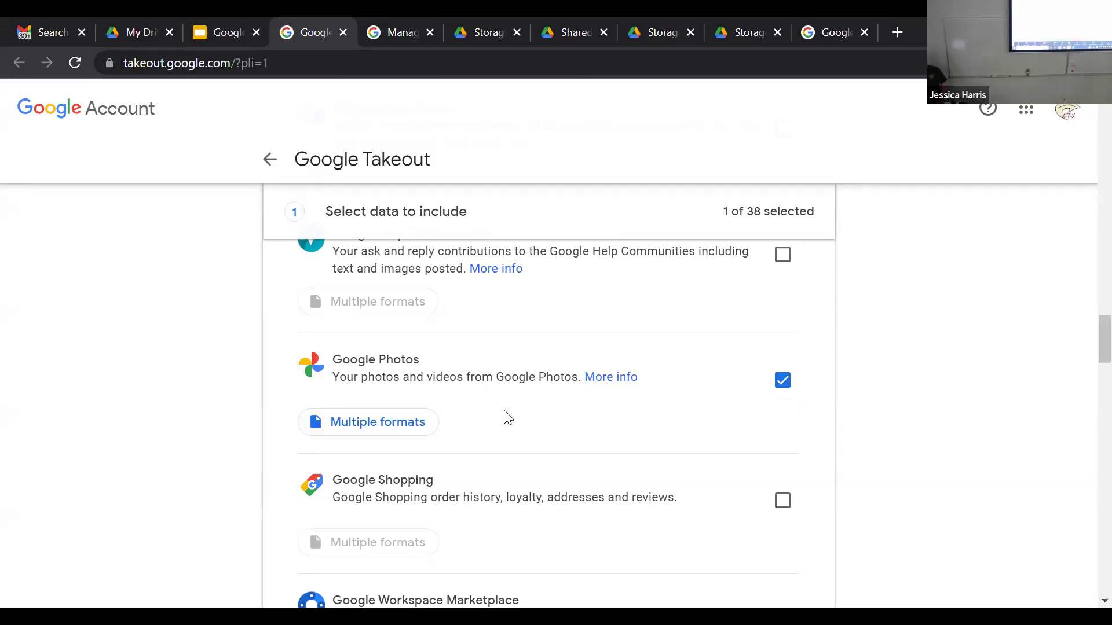
{"action": "left_click", "coordinate": [417, 421]}
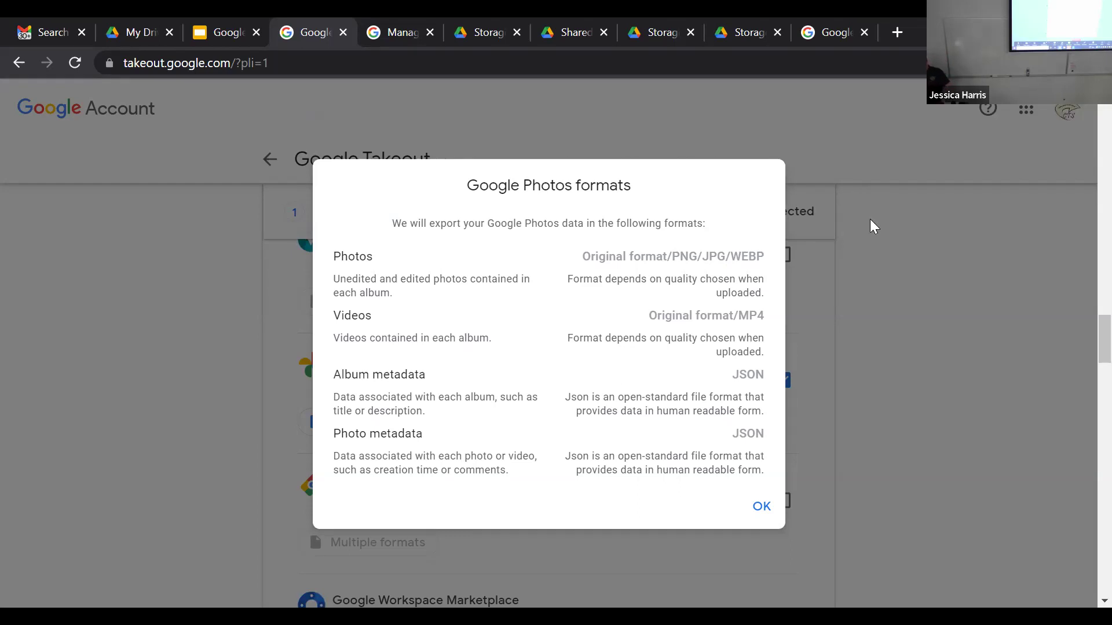
{"action": "left_click", "coordinate": [761, 506]}
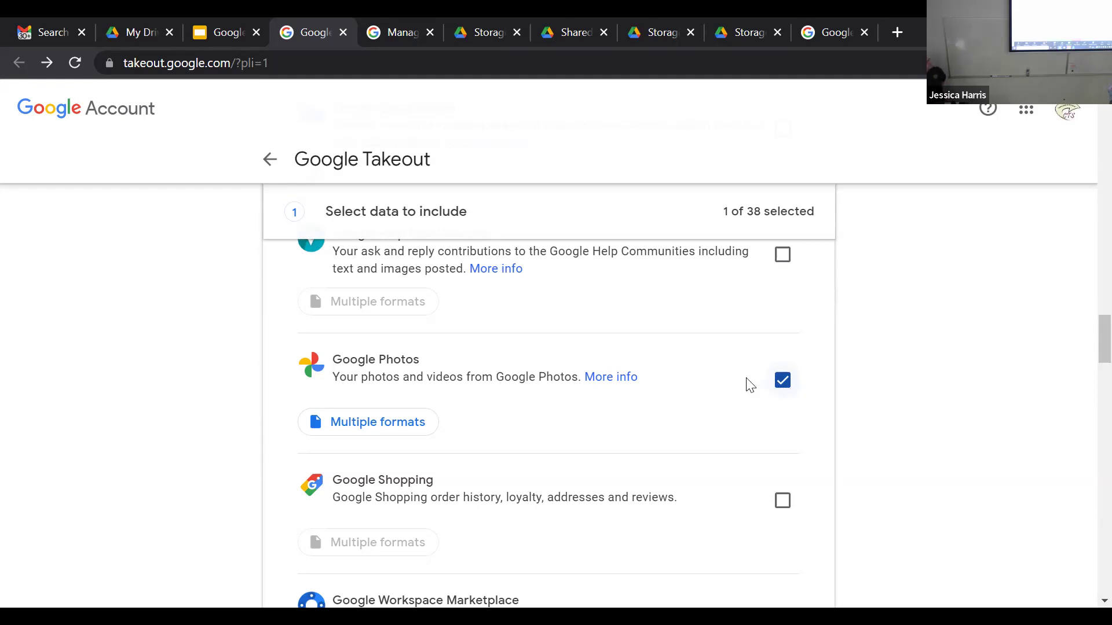
Include Drive in the export and review its advanced settings for additional files without changing them
{"action": "scroll", "coordinate": [750, 385], "scroll_direction": "up", "scroll_amount": 4}
{"action": "scroll", "coordinate": [748, 383], "scroll_direction": "up", "scroll_amount": 3}
{"action": "scroll", "coordinate": [746, 383], "scroll_direction": "up", "scroll_amount": 7}
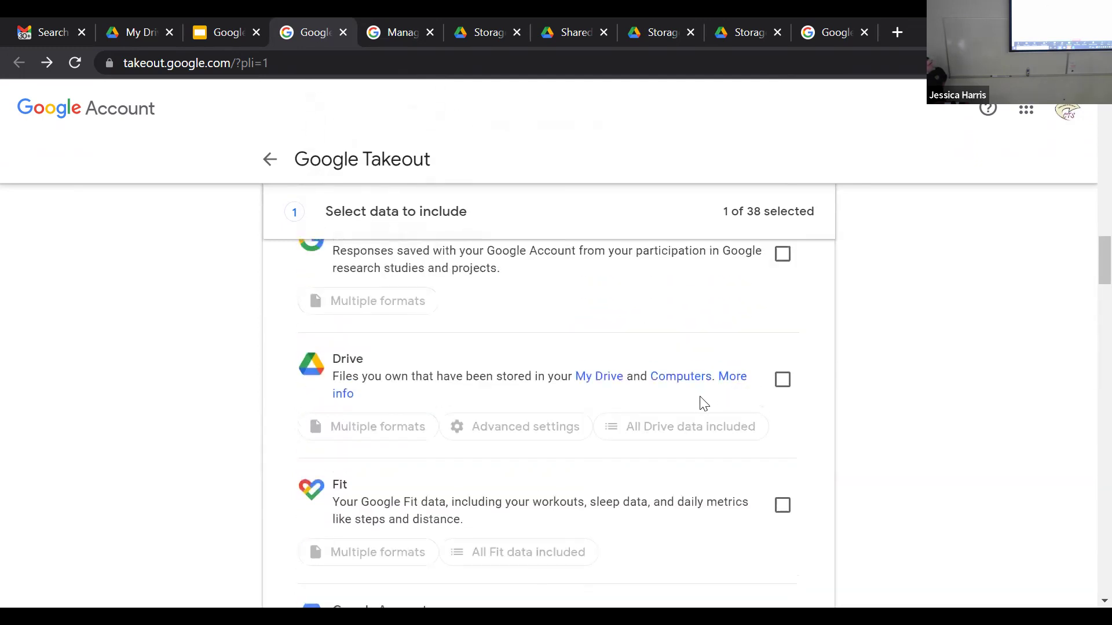
{"action": "left_click", "coordinate": [773, 386]}
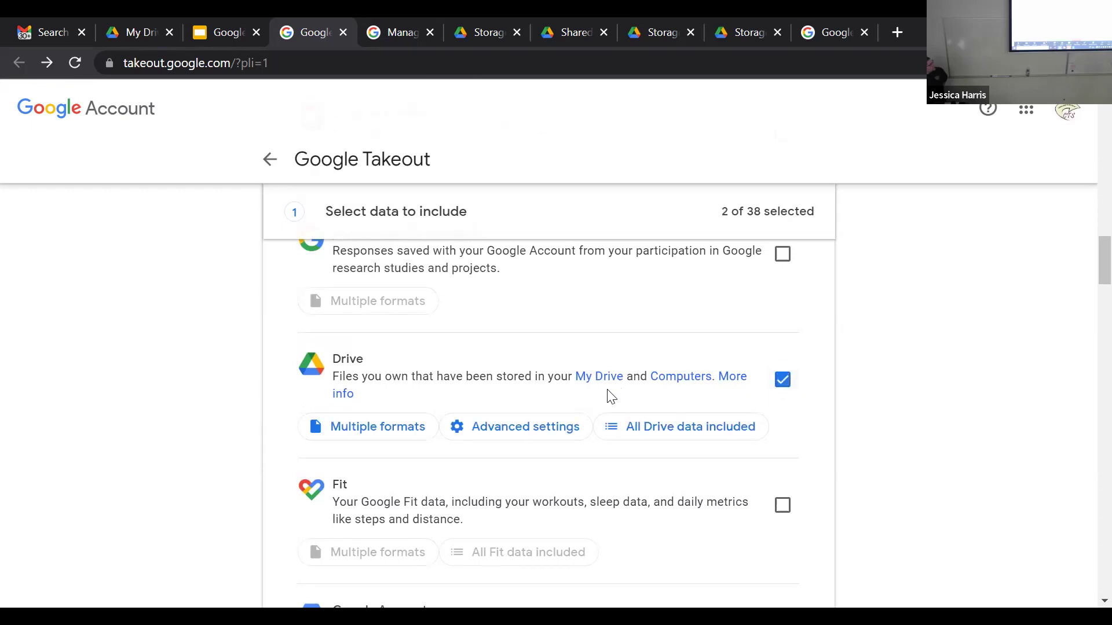
{"action": "left_click", "coordinate": [551, 426]}
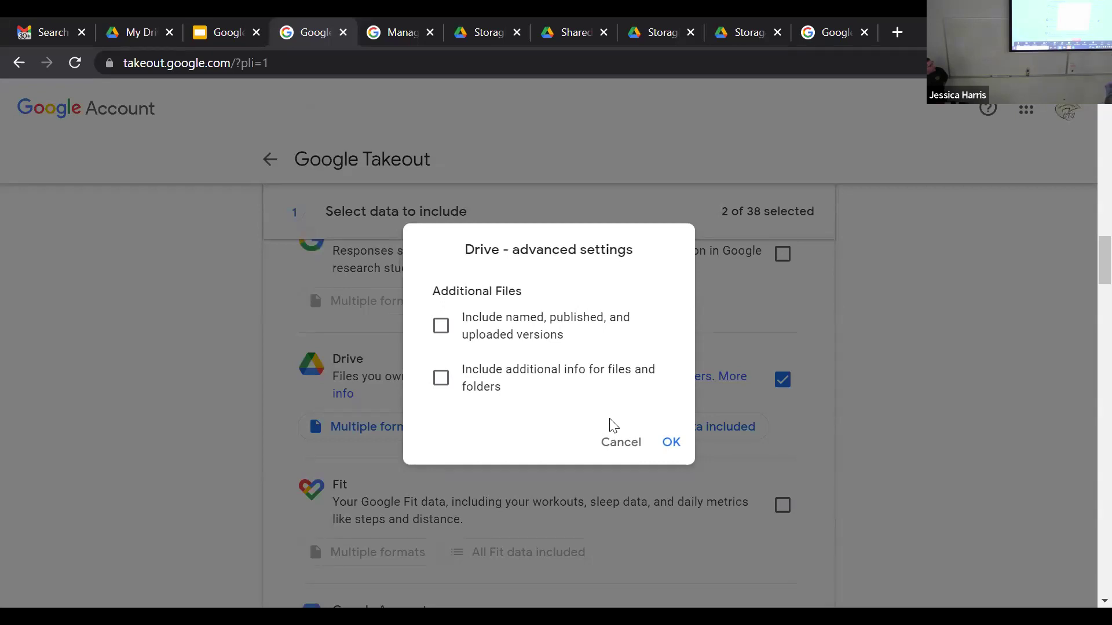
{"action": "left_click", "coordinate": [617, 442]}
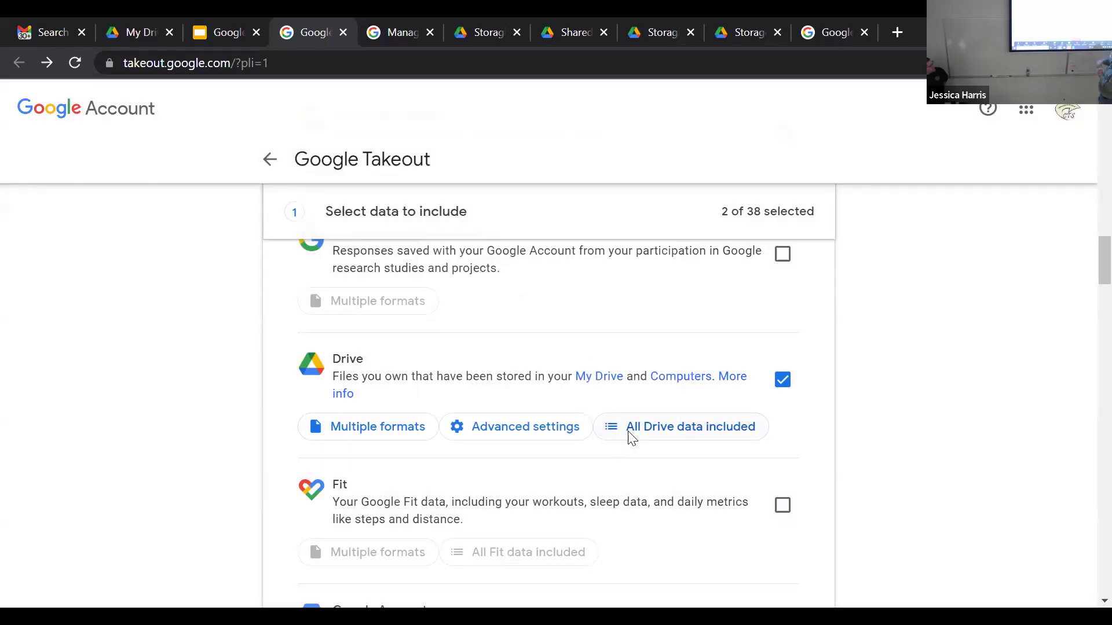
Turn off including all files and folders in the Drive content options so individual folders can be chosen
{"action": "left_click", "coordinate": [629, 433]}
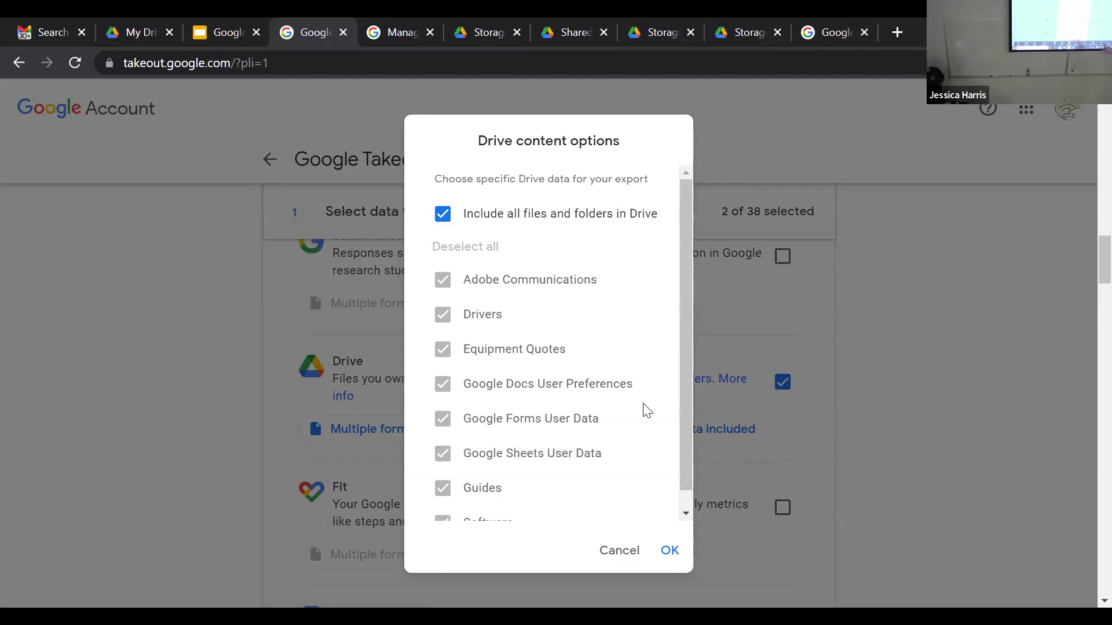
{"action": "scroll", "coordinate": [645, 405], "scroll_direction": "up", "scroll_amount": 1}
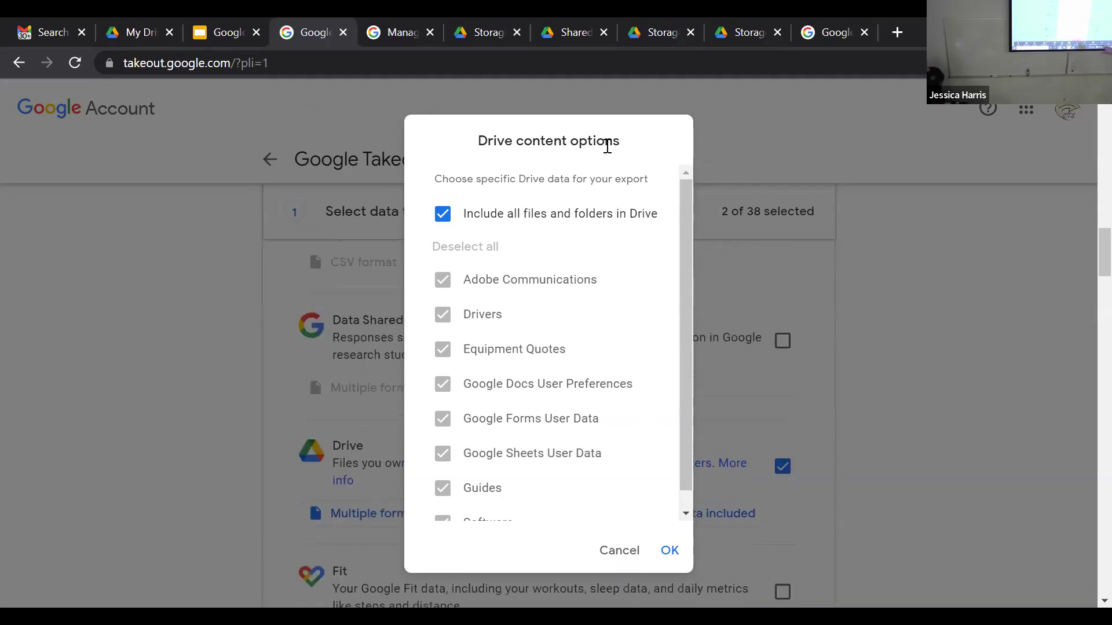
{"action": "left_click", "coordinate": [443, 214]}
{"action": "scroll", "coordinate": [515, 313], "scroll_direction": "down", "scroll_amount": 4}
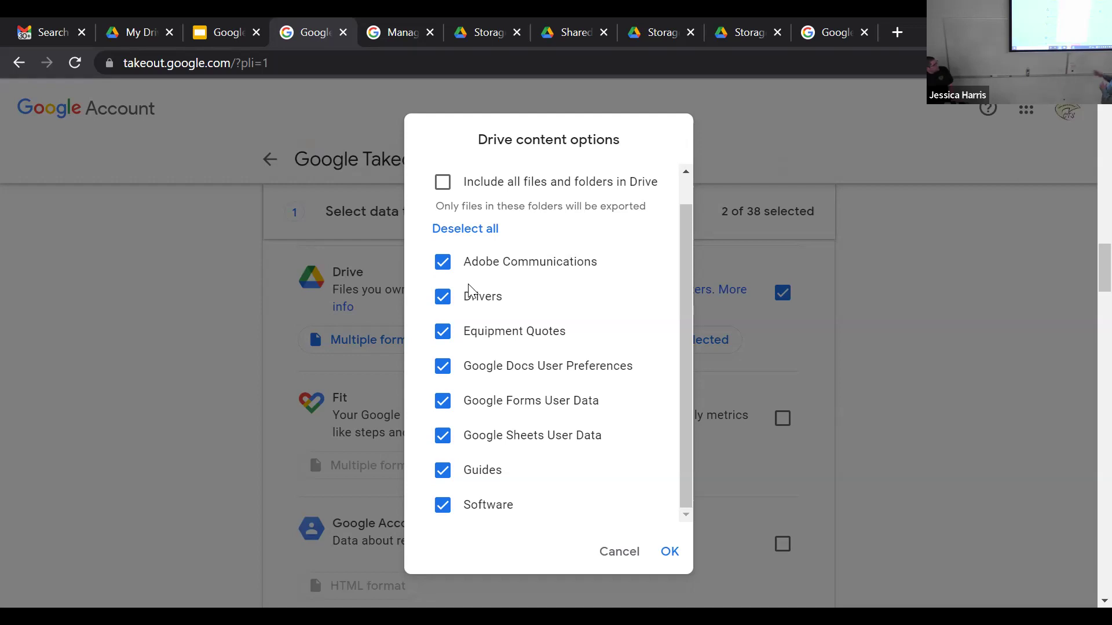
{"action": "left_click", "coordinate": [607, 549]}
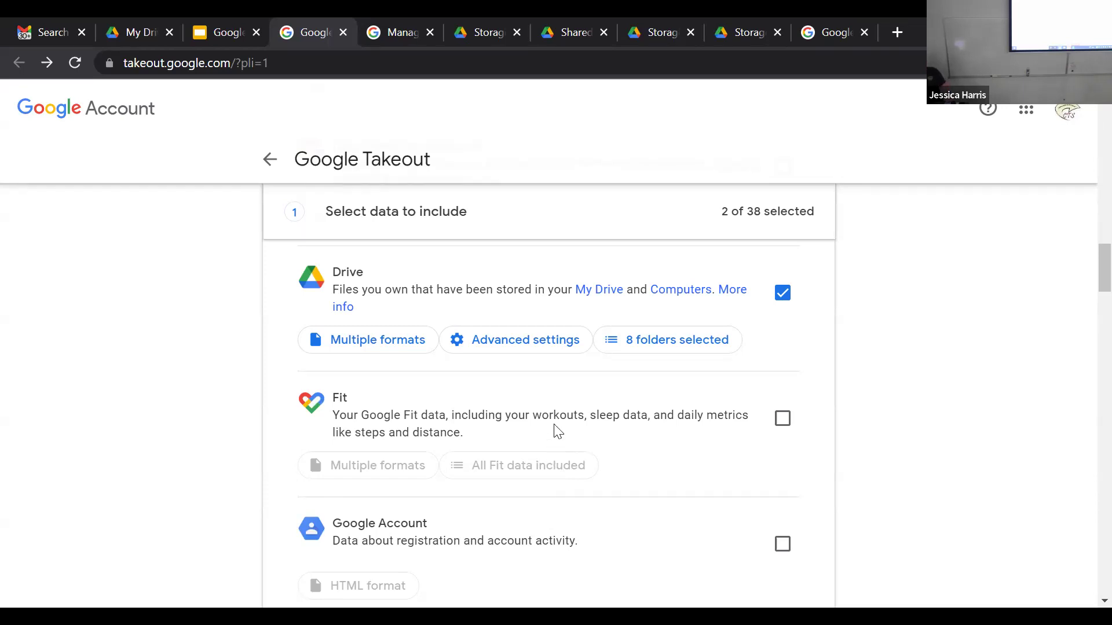
Return to the slides, open the Transfer functionality link and review the stages for transferring content to another account
{"action": "mouse_move", "coordinate": [221, 27]}
{"action": "left_click", "coordinate": [235, 35]}
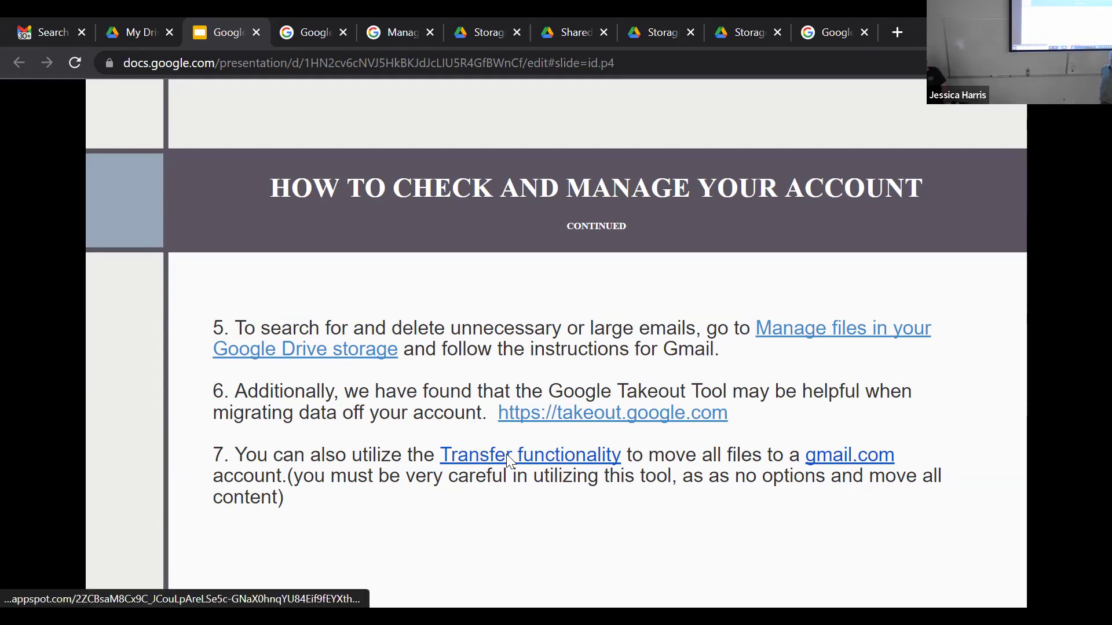
{"action": "left_click", "coordinate": [507, 457]}
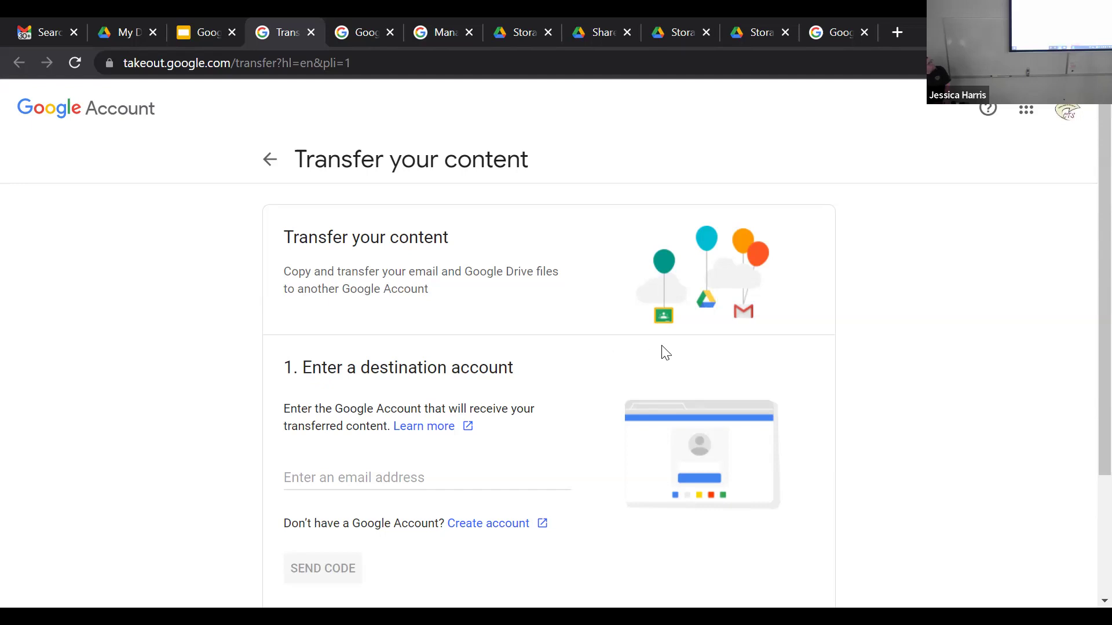
{"action": "scroll", "coordinate": [665, 353], "scroll_direction": "down", "scroll_amount": 1}
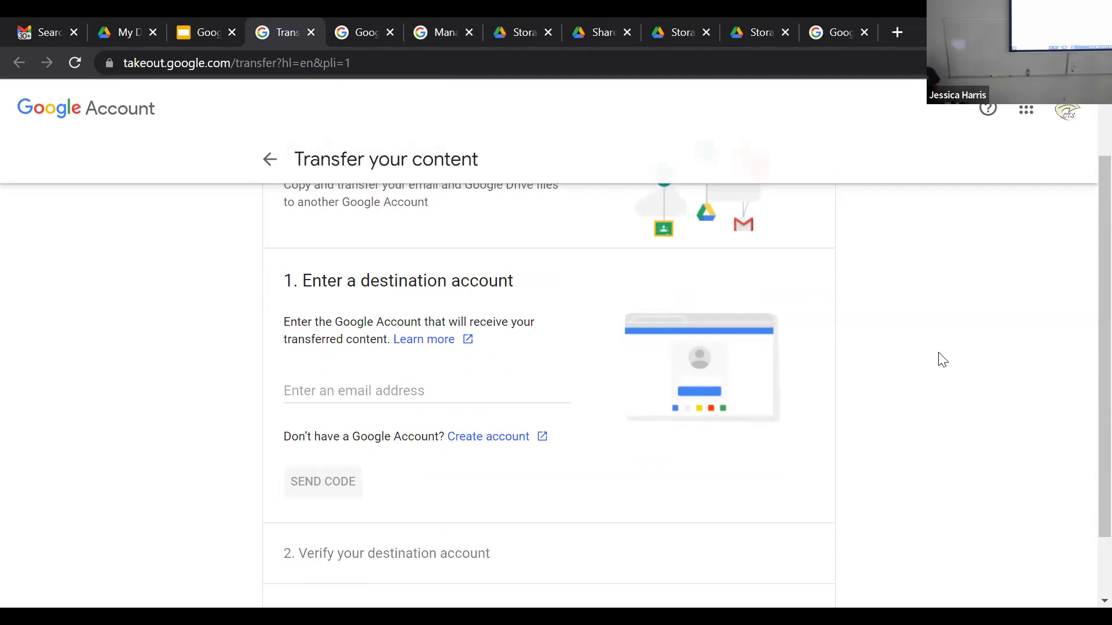
{"action": "scroll", "coordinate": [1084, 487], "scroll_direction": "down", "scroll_amount": 1}
{"action": "scroll", "coordinate": [1088, 493], "scroll_direction": "down", "scroll_amount": 2}
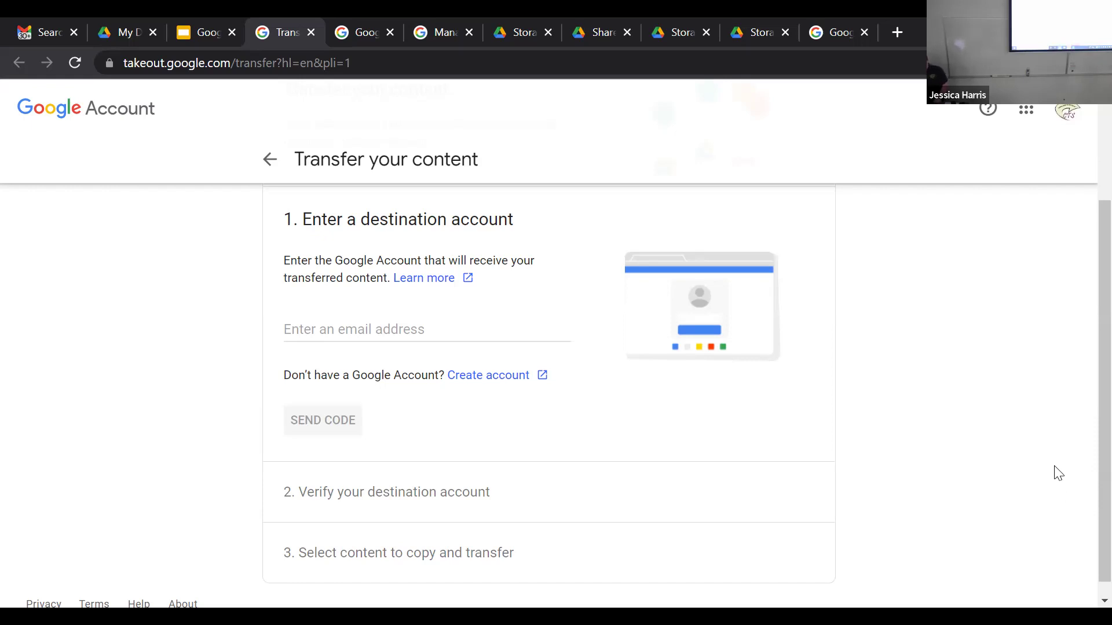
{"action": "scroll", "coordinate": [1052, 471], "scroll_direction": "down", "scroll_amount": 1}
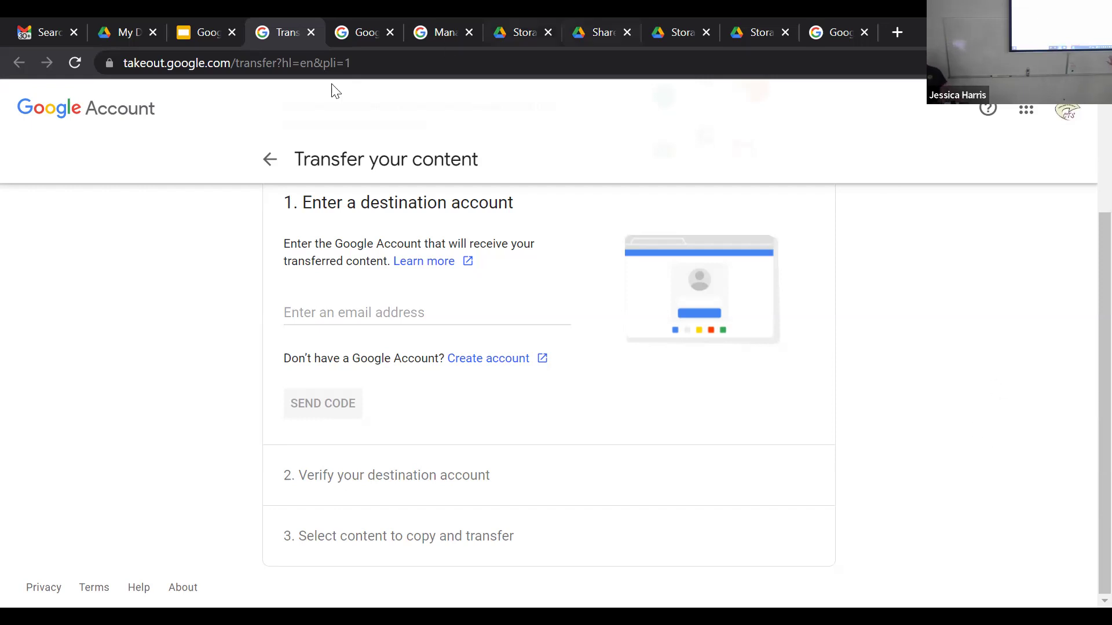
Open the Google Account home page from the Google apps list and locate the Transfer your content option
{"action": "mouse_move", "coordinate": [196, 32]}
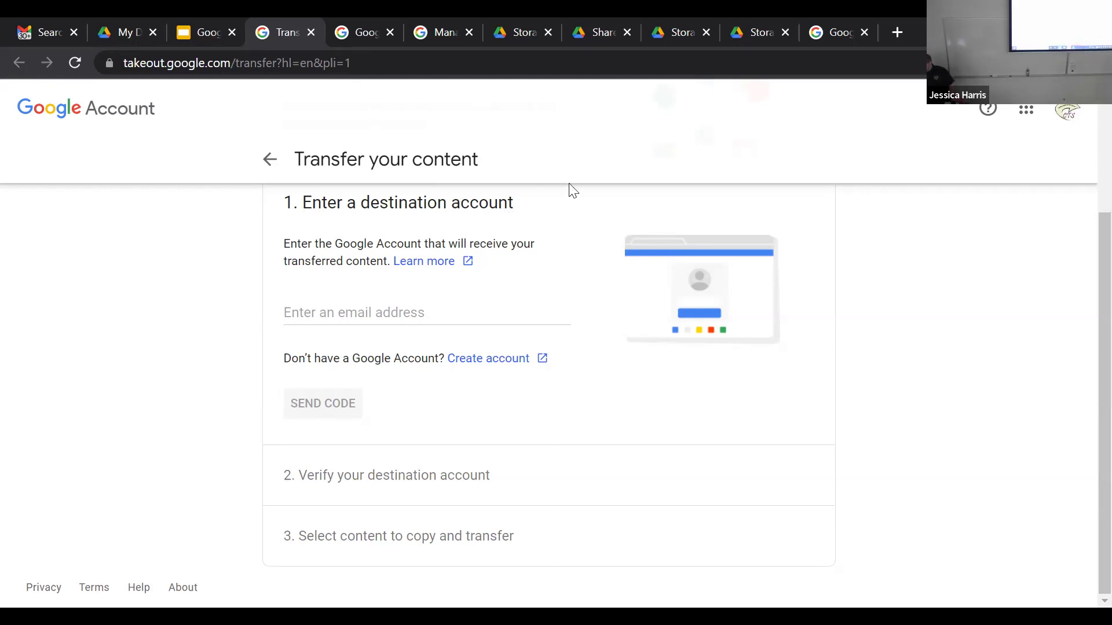
{"action": "left_click", "coordinate": [1026, 113]}
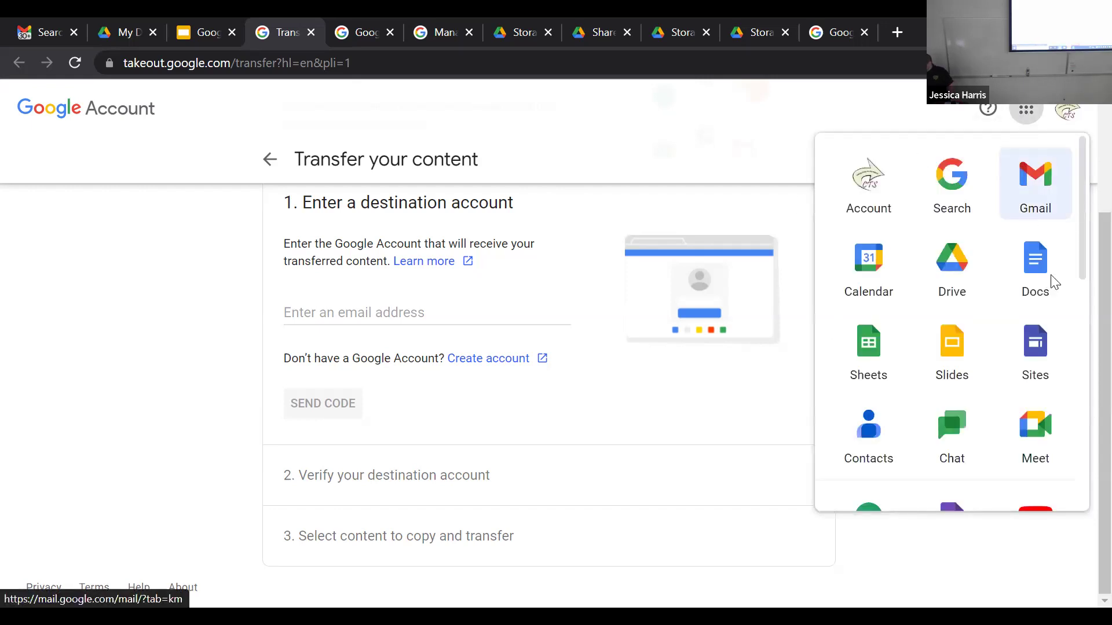
{"action": "left_click_drag", "start_coordinate": [1084, 268], "coordinate": [1075, 482]}
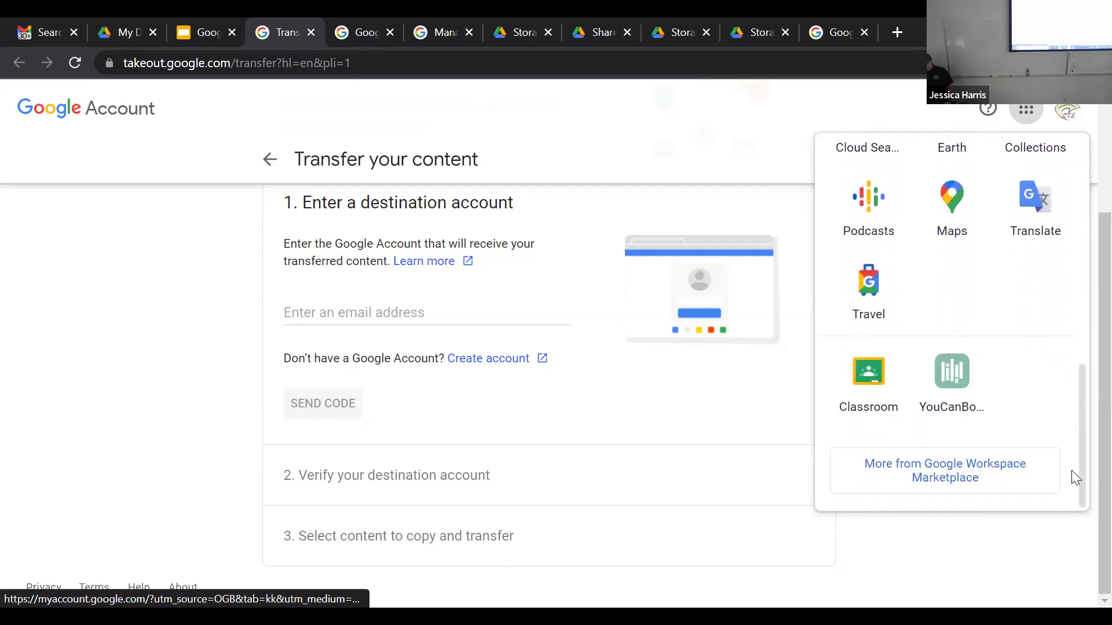
{"action": "scroll", "coordinate": [1082, 434], "scroll_direction": "up", "scroll_amount": 9}
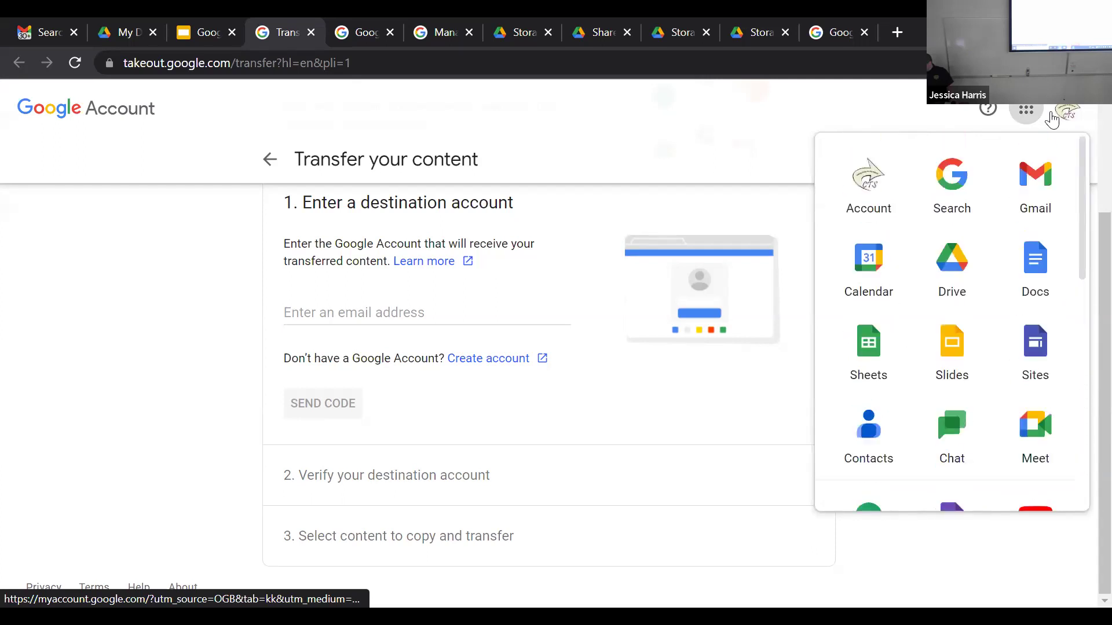
{"action": "left_click", "coordinate": [867, 179]}
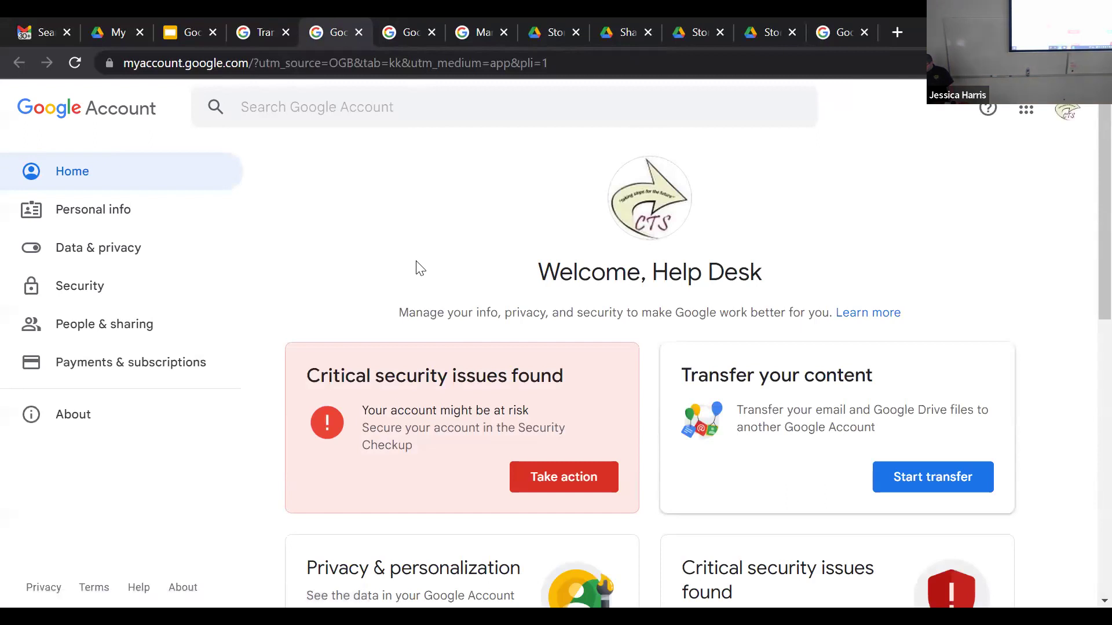
{"action": "scroll", "coordinate": [579, 283], "scroll_direction": "down", "scroll_amount": 2}
{"action": "scroll", "coordinate": [777, 374], "scroll_direction": "down", "scroll_amount": 1}
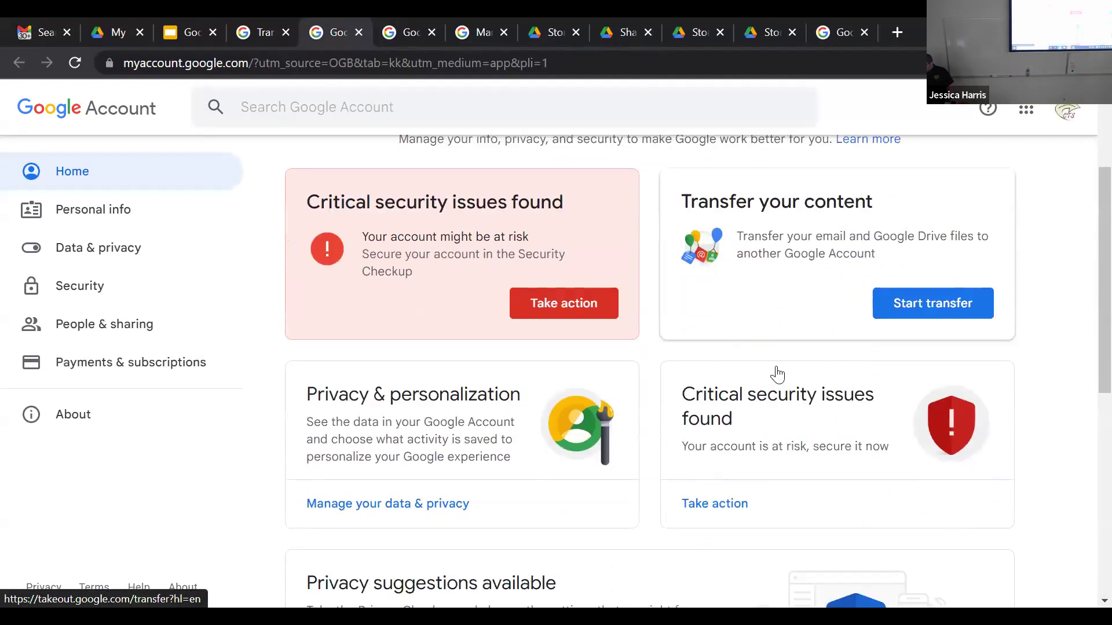
{"action": "scroll", "coordinate": [799, 331], "scroll_direction": "up", "scroll_amount": 2}
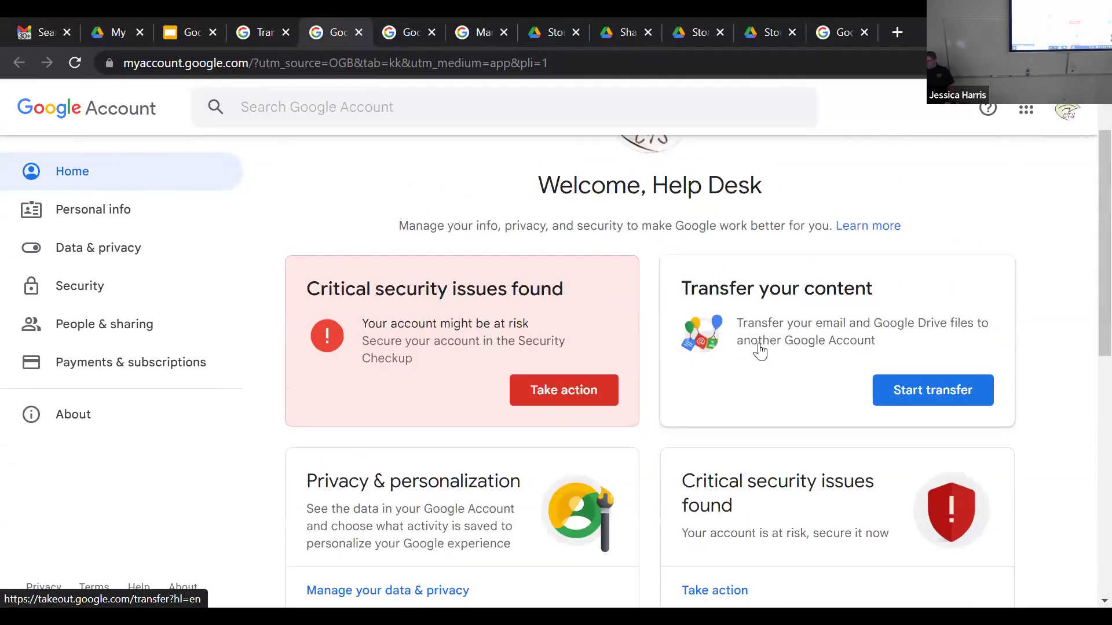